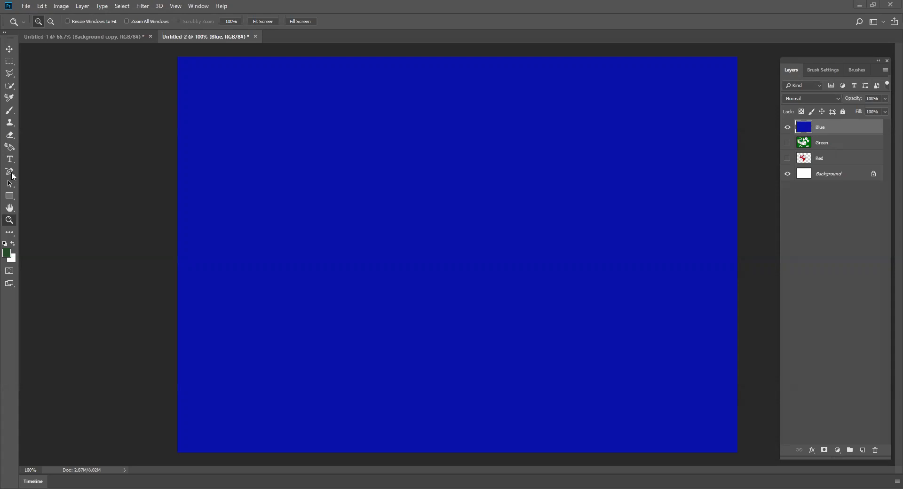
- Outline an irregular closed shape in the middle of the Blue layer with the Freeform Pen and make it a new selection feathered by 1 pixel
{"action": "left_click", "coordinate": [12, 176]}
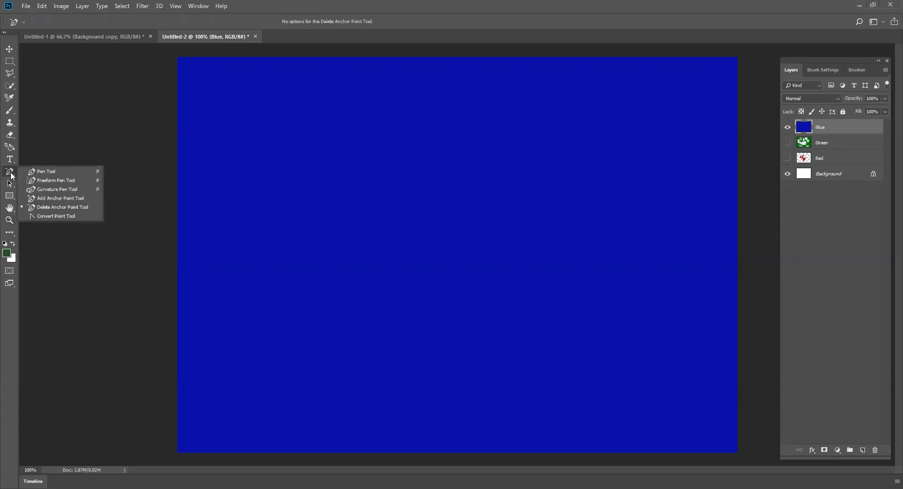
{"action": "left_click", "coordinate": [45, 181]}
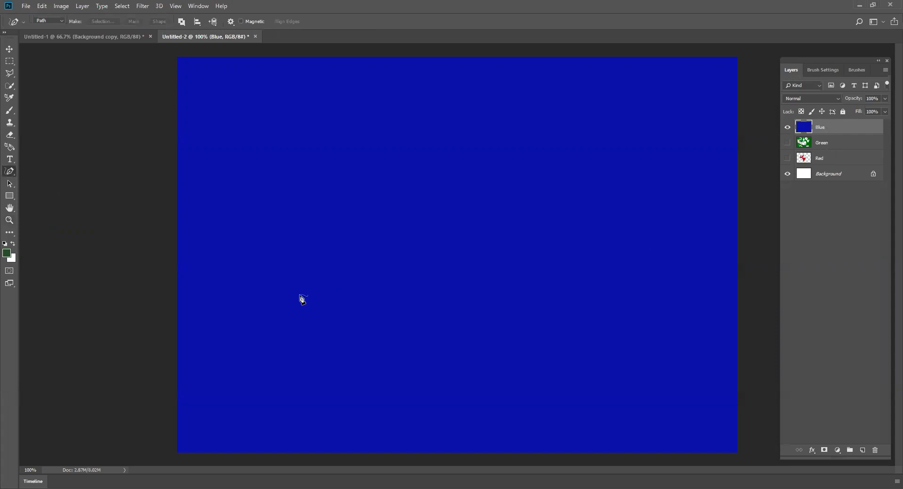
{"action": "mouse_move", "coordinate": [306, 320]}
{"action": "left_mouse_down"}
{"action": "mouse_move", "coordinate": [309, 262]}
{"action": "mouse_move", "coordinate": [320, 252]}
{"action": "mouse_move", "coordinate": [343, 255]}
{"action": "mouse_move", "coordinate": [445, 189]}
{"action": "mouse_move", "coordinate": [495, 199]}
{"action": "mouse_move", "coordinate": [506, 223]}
{"action": "mouse_move", "coordinate": [494, 257]}
{"action": "mouse_move", "coordinate": [527, 316]}
{"action": "mouse_move", "coordinate": [518, 336]}
{"action": "mouse_move", "coordinate": [471, 318]}
{"action": "mouse_move", "coordinate": [455, 296]}
{"action": "mouse_move", "coordinate": [418, 333]}
{"action": "mouse_move", "coordinate": [395, 301]}
{"action": "mouse_move", "coordinate": [359, 315]}
{"action": "mouse_move", "coordinate": [320, 379]}
{"action": "mouse_move", "coordinate": [261, 359]}
{"action": "mouse_move", "coordinate": [256, 321]}
{"action": "mouse_move", "coordinate": [307, 322]}
{"action": "left_mouse_up"}
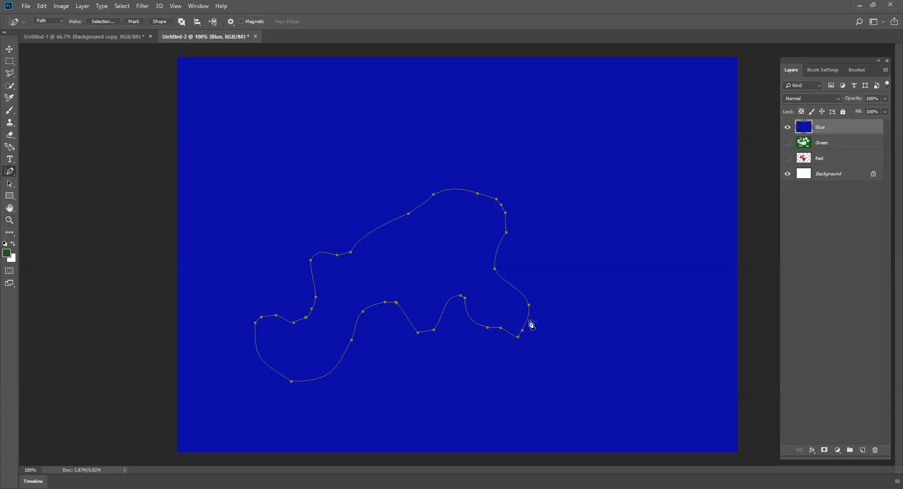
{"action": "right_click", "coordinate": [493, 269]}
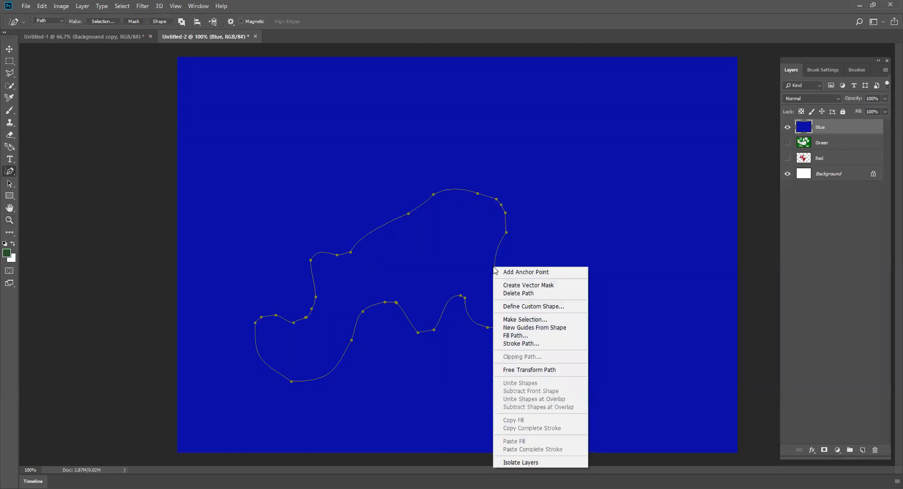
{"action": "left_click", "coordinate": [515, 320]}
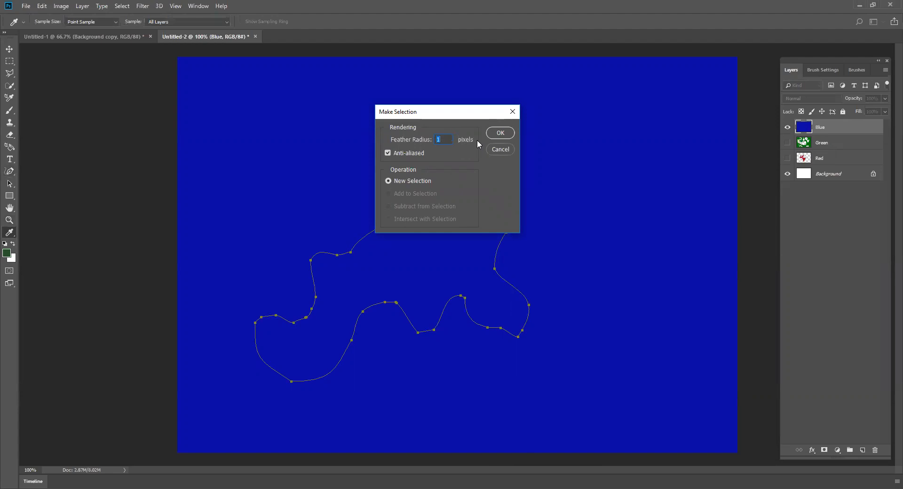
{"action": "left_click", "coordinate": [500, 132]}
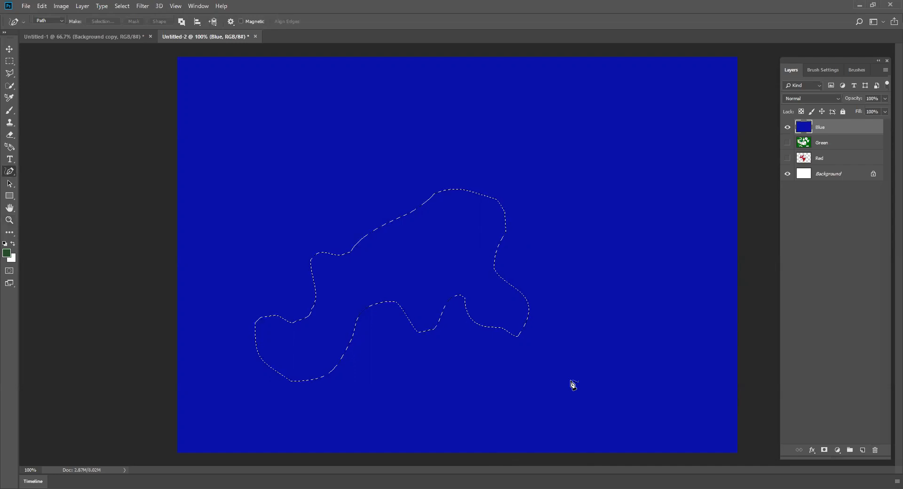
- Try clearing the selected area from the Blue layer and deselecting, and step back to the intact layer with its selection
{"action": "key", "text": "ctrl+BackSpace"}
{"action": "key", "text": "ctrl+d"}
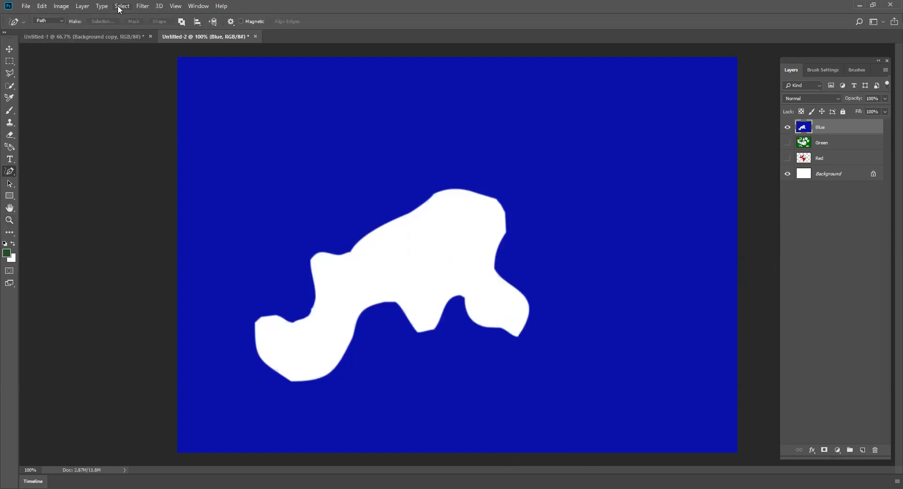
{"action": "left_click", "coordinate": [44, 6]}
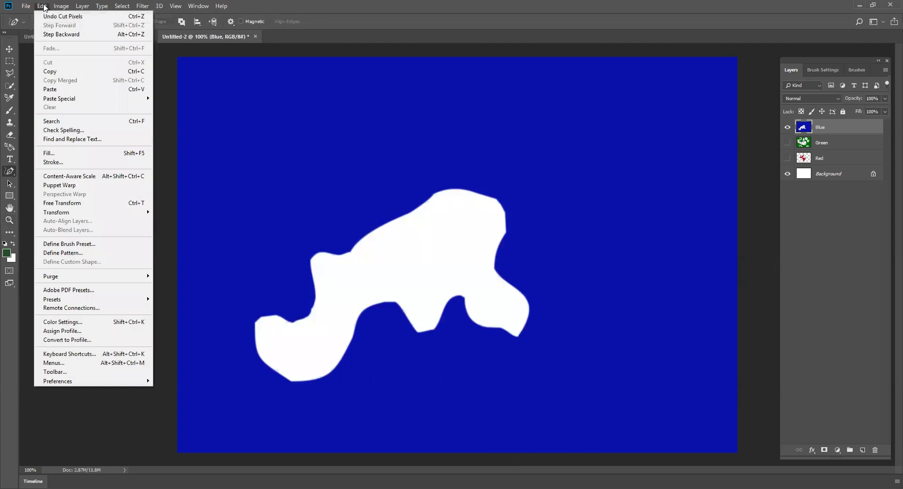
{"action": "left_click", "coordinate": [53, 34]}
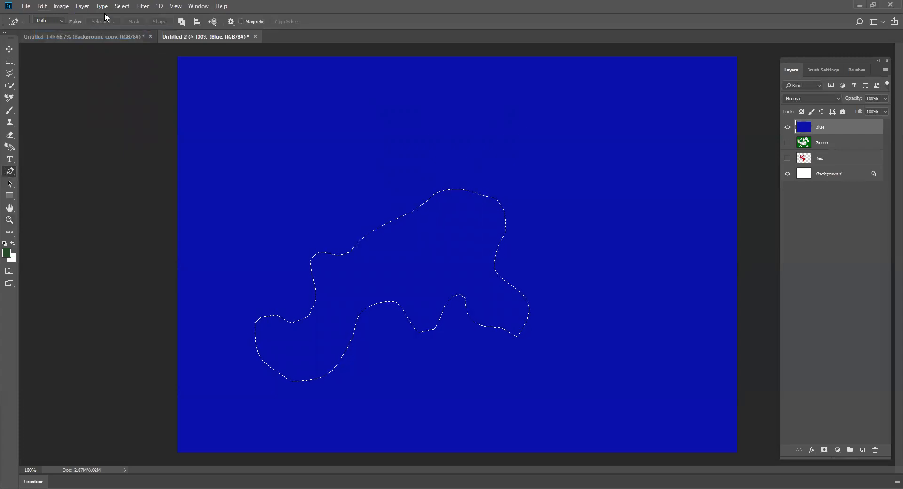
- Invert the selection to delete the blue surrounding the outlined shape, and move the remaining shape up and to the right on the canvas
{"action": "left_click", "coordinate": [119, 7]}
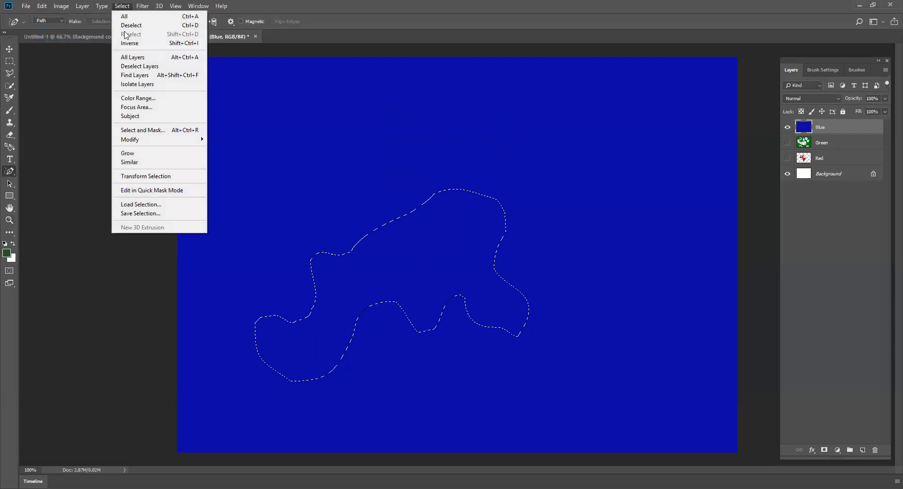
{"action": "left_click", "coordinate": [131, 43]}
{"action": "key", "text": "Delete"}
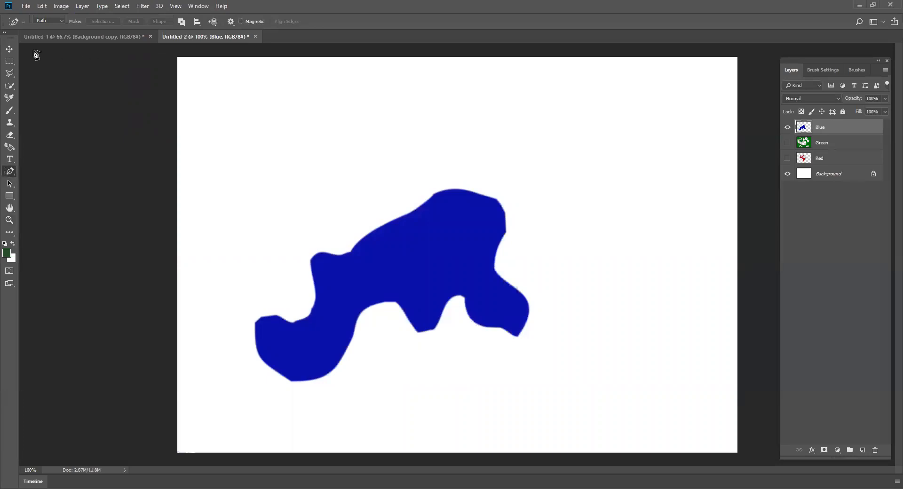
{"action": "left_click", "coordinate": [9, 49]}
{"action": "left_click_drag", "start_coordinate": [404, 241], "coordinate": [444, 161]}
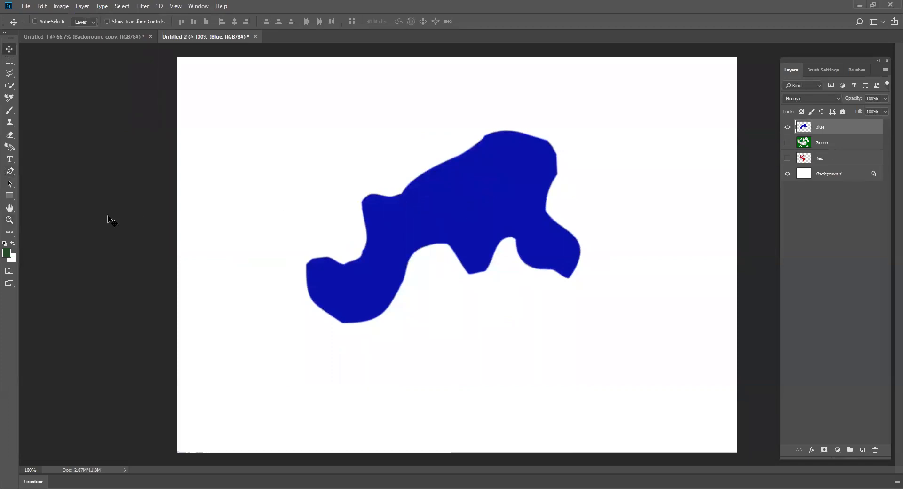
- Set the Eraser to 23 px and soften the notch edge above the blue shape's lower-left lobe
{"action": "left_click", "coordinate": [9, 220]}
{"action": "left_click", "coordinate": [406, 245]}
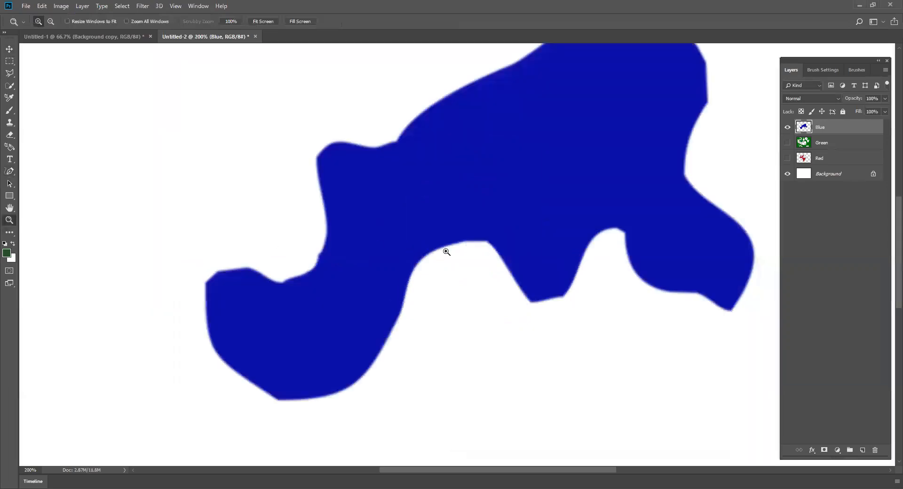
{"action": "scroll", "coordinate": [888, 261], "scroll_direction": "up", "scroll_amount": 3}
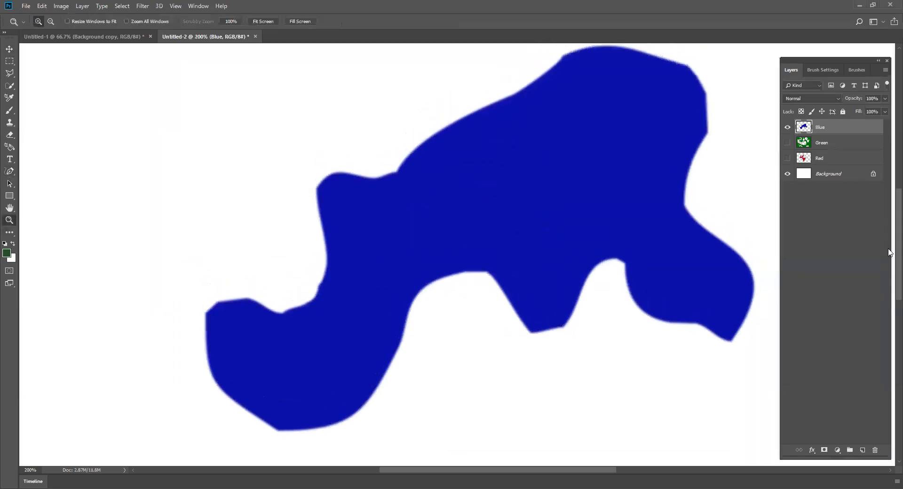
{"action": "left_click", "coordinate": [10, 135]}
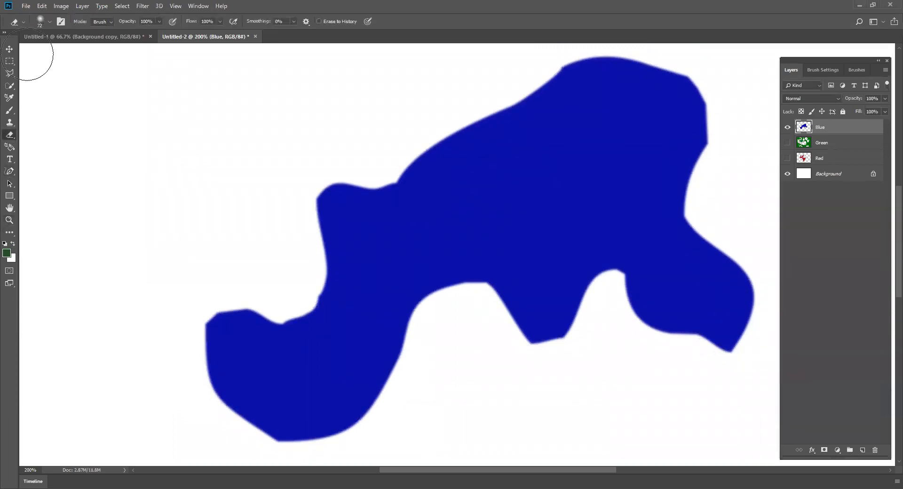
{"action": "left_click", "coordinate": [51, 25]}
{"action": "left_click_drag", "start_coordinate": [63, 52], "coordinate": [59, 52]}
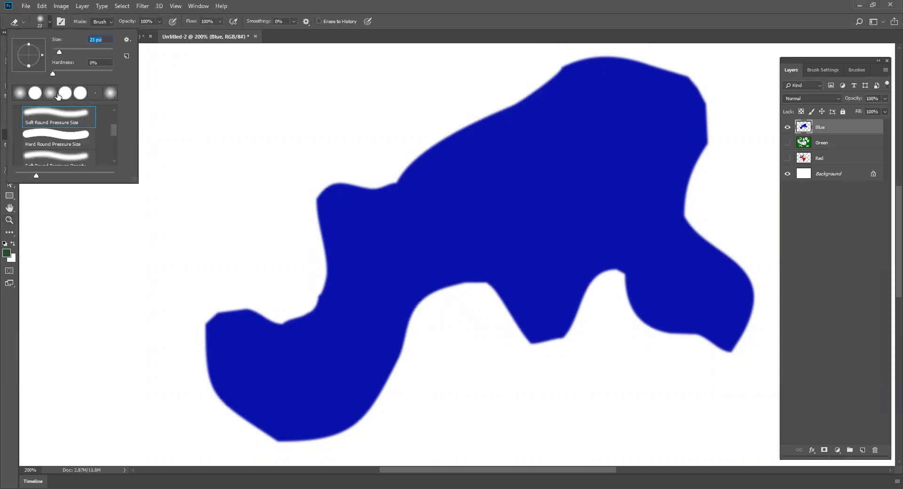
{"action": "left_click_drag", "start_coordinate": [310, 292], "coordinate": [278, 313]}
- Try an eraser stroke across the interior of the blue shape, and undo that stroke
{"action": "left_click_drag", "start_coordinate": [382, 201], "coordinate": [502, 193]}
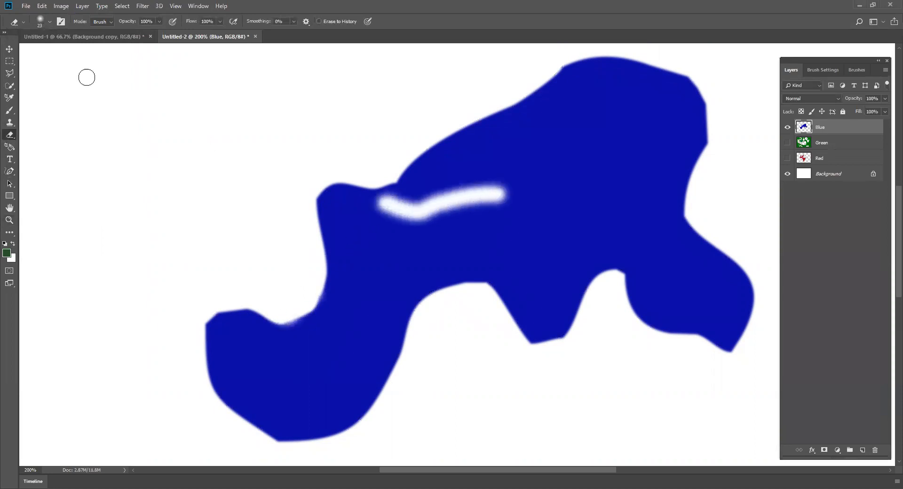
{"action": "left_click", "coordinate": [40, 7]}
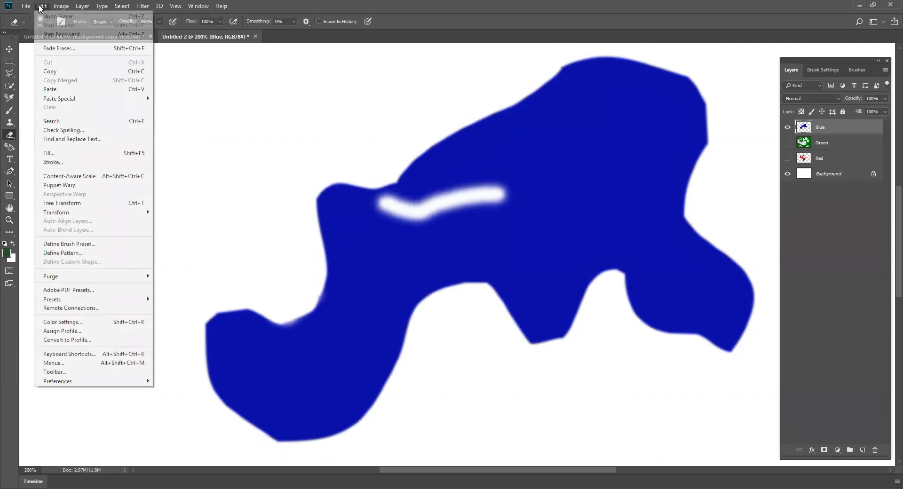
{"action": "left_click", "coordinate": [50, 34]}
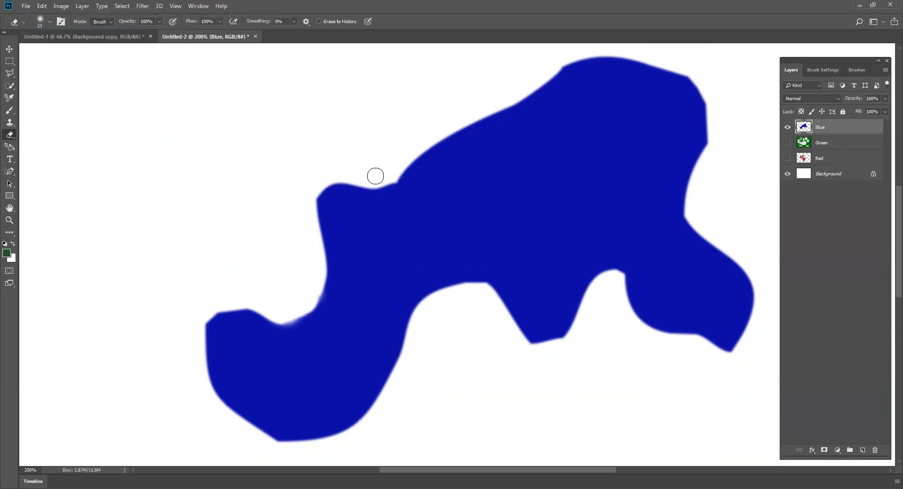
- Smooth the upper-left notch, the underside arch and the pointed tips along the bottom of the blue shape with the soft Eraser
{"action": "left_click_drag", "start_coordinate": [384, 179], "coordinate": [397, 166]}
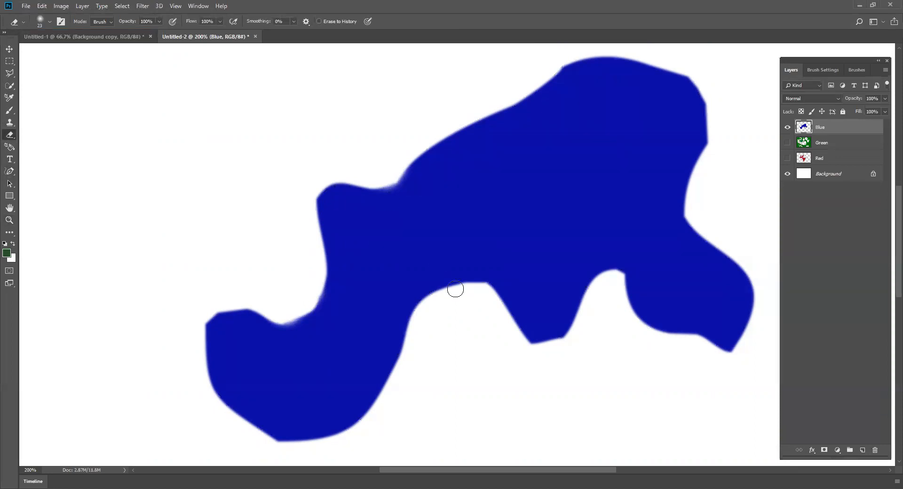
{"action": "left_click_drag", "start_coordinate": [465, 290], "coordinate": [489, 286]}
{"action": "mouse_move", "coordinate": [507, 340]}
{"action": "left_mouse_down"}
{"action": "mouse_move", "coordinate": [555, 350]}
{"action": "mouse_move", "coordinate": [585, 312]}
{"action": "mouse_move", "coordinate": [562, 343]}
{"action": "mouse_move", "coordinate": [510, 339]}
{"action": "left_mouse_up"}
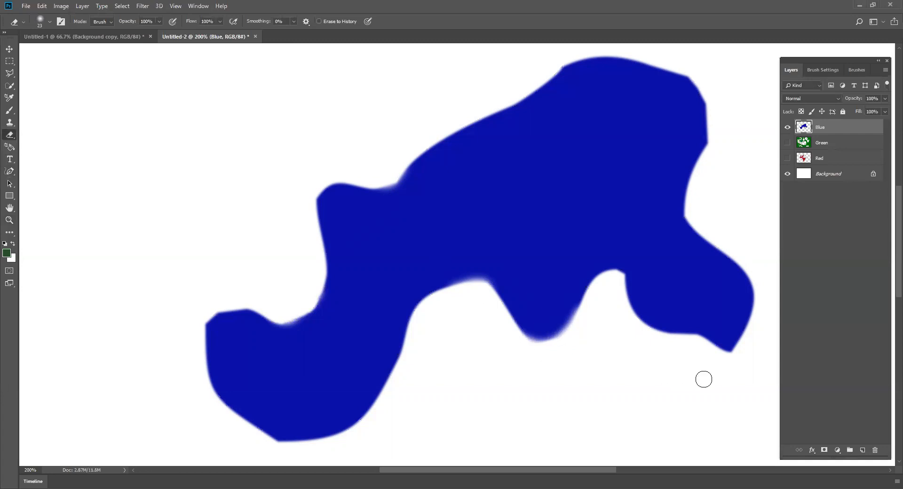
{"action": "left_click_drag", "start_coordinate": [718, 362], "coordinate": [735, 354]}
- Set the Eraser hardness to 100%, erase along the blue shape's right edge, and trim the corner of its lower-left lobe
{"action": "left_click", "coordinate": [49, 21]}
{"action": "left_click_drag", "start_coordinate": [121, 75], "coordinate": [116, 75]}
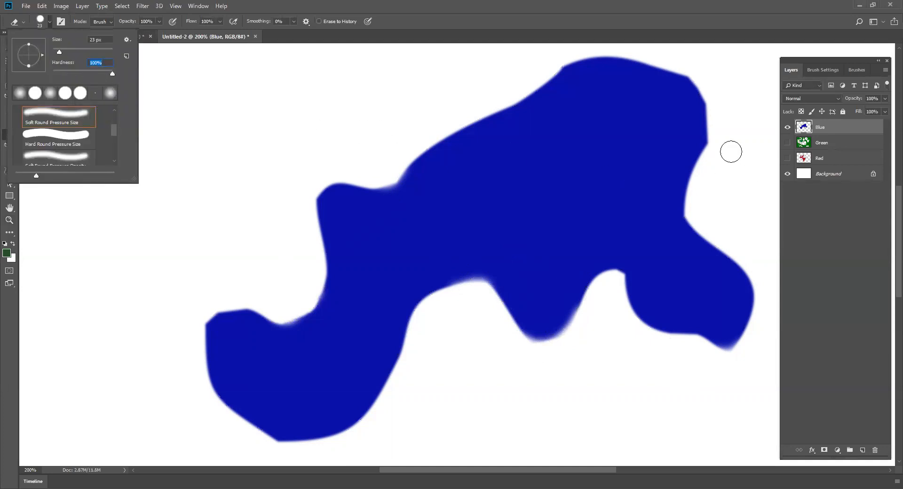
{"action": "mouse_move", "coordinate": [718, 150]}
{"action": "left_mouse_down"}
{"action": "mouse_move", "coordinate": [715, 125]}
{"action": "mouse_move", "coordinate": [711, 151]}
{"action": "mouse_move", "coordinate": [695, 167]}
{"action": "mouse_move", "coordinate": [727, 187]}
{"action": "left_mouse_up"}
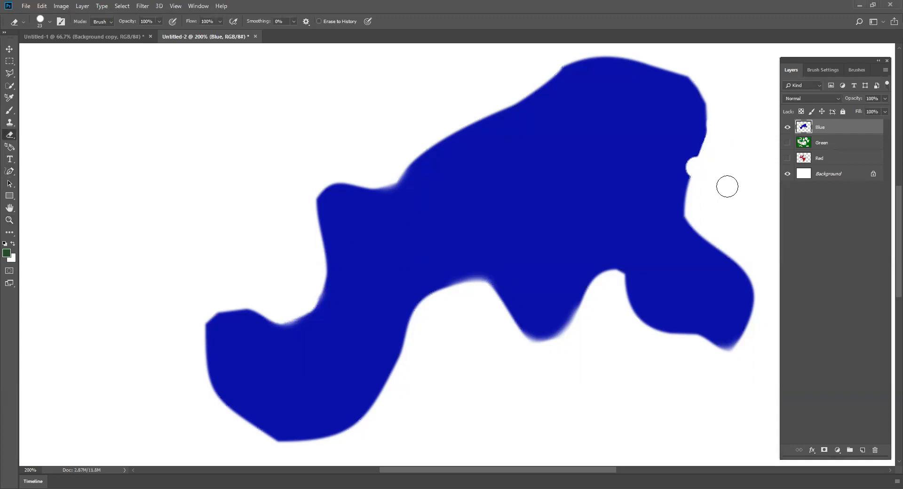
{"action": "left_click", "coordinate": [688, 209]}
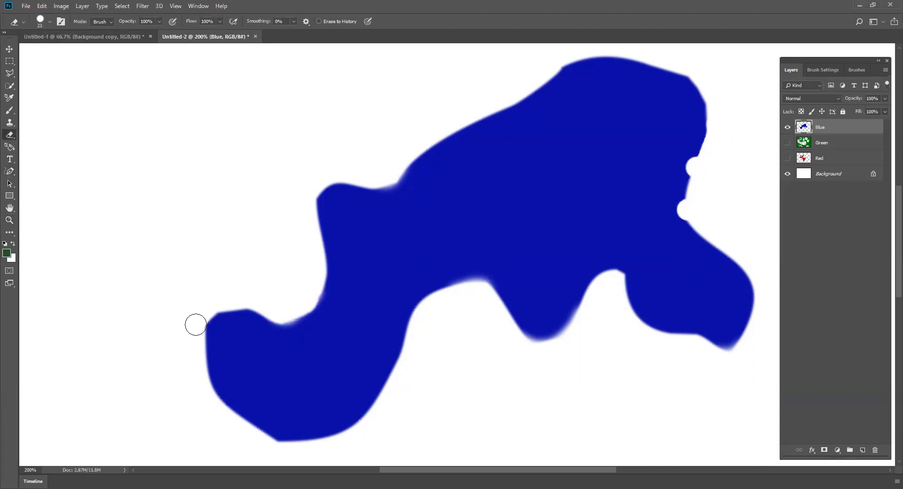
{"action": "left_click_drag", "start_coordinate": [199, 317], "coordinate": [217, 303]}
- Reduce the Eraser to 9 px and round off the sharp upper-left corner of the blue shape
{"action": "left_click", "coordinate": [8, 221]}
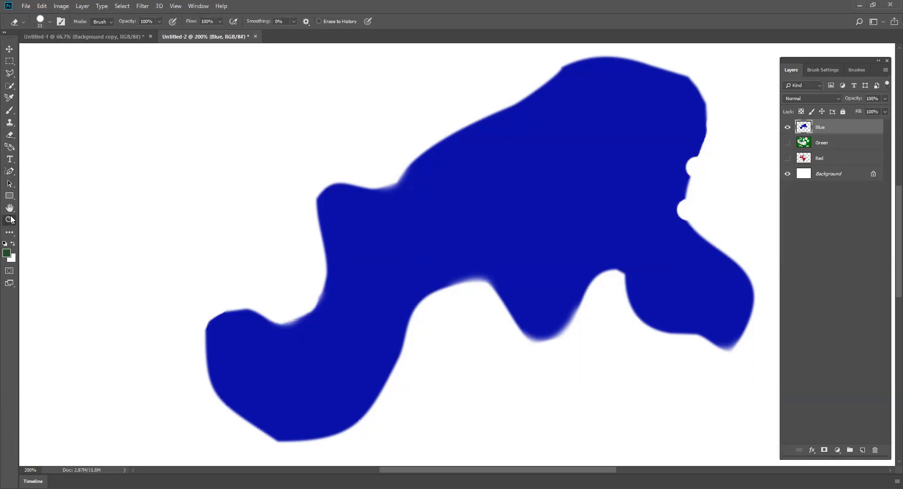
{"action": "left_click", "coordinate": [318, 203]}
{"action": "left_click", "coordinate": [316, 199]}
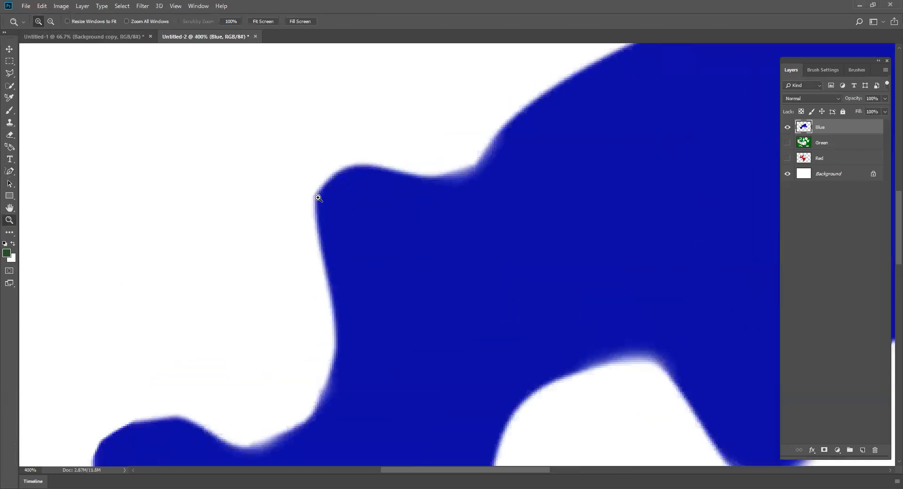
{"action": "left_click", "coordinate": [314, 200]}
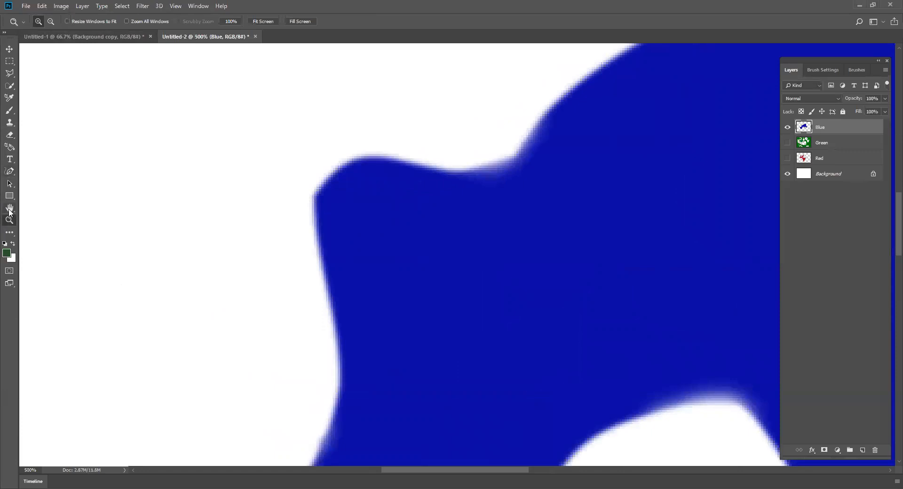
{"action": "left_click", "coordinate": [10, 135]}
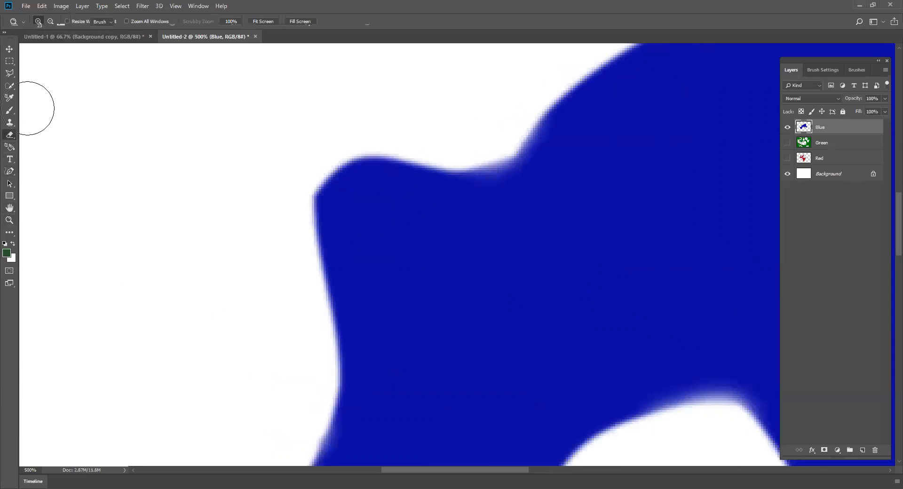
{"action": "left_click", "coordinate": [48, 20]}
{"action": "left_click", "coordinate": [54, 49]}
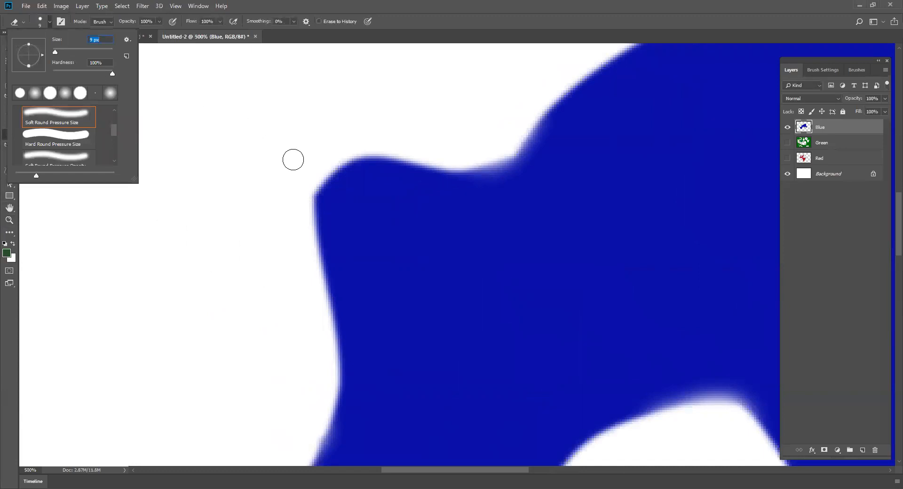
{"action": "left_click", "coordinate": [298, 179]}
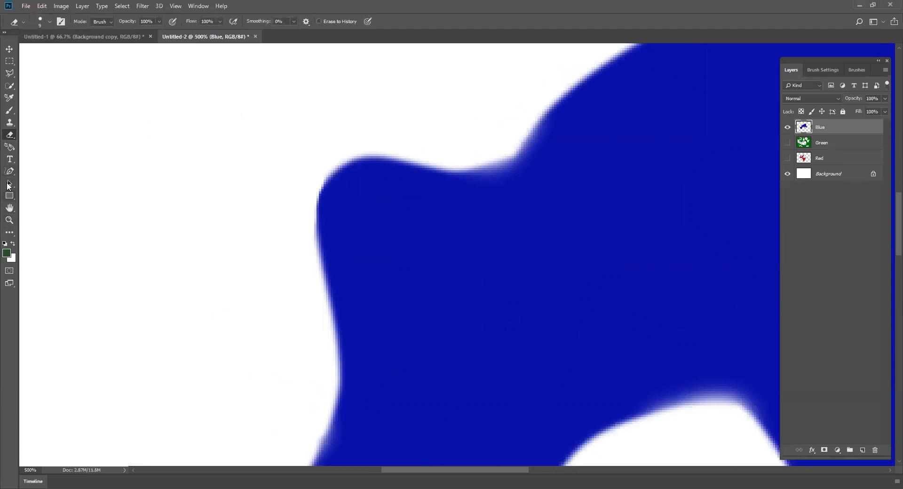
- Draw a straight-sided polygonal path inside the blue shape with the Pen Tool
{"action": "left_click", "coordinate": [9, 221]}
{"action": "left_click", "coordinate": [378, 286], "text": "alt"}
{"action": "left_click", "coordinate": [379, 287], "text": "alt"}
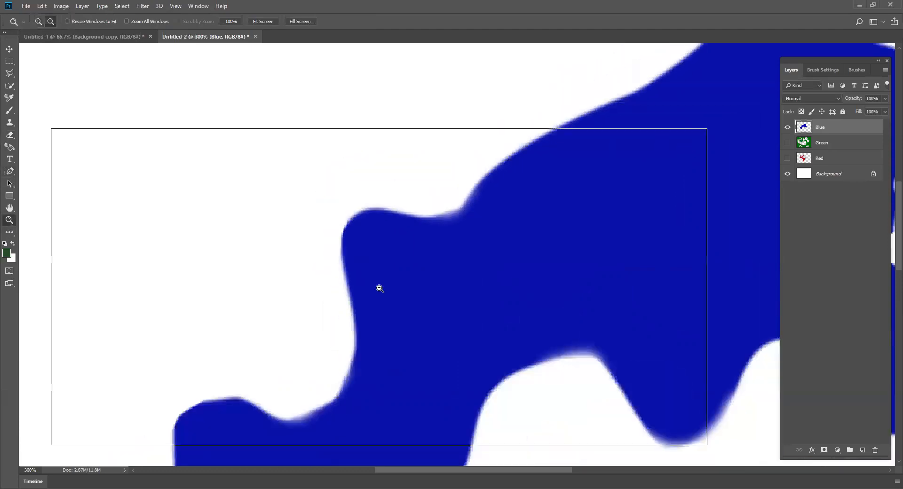
{"action": "left_click", "coordinate": [379, 288], "text": "alt"}
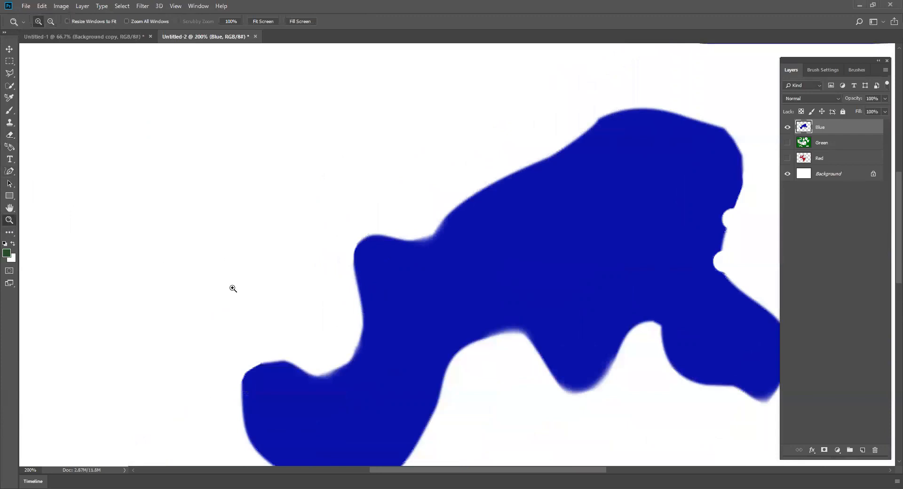
{"action": "left_click", "coordinate": [11, 171]}
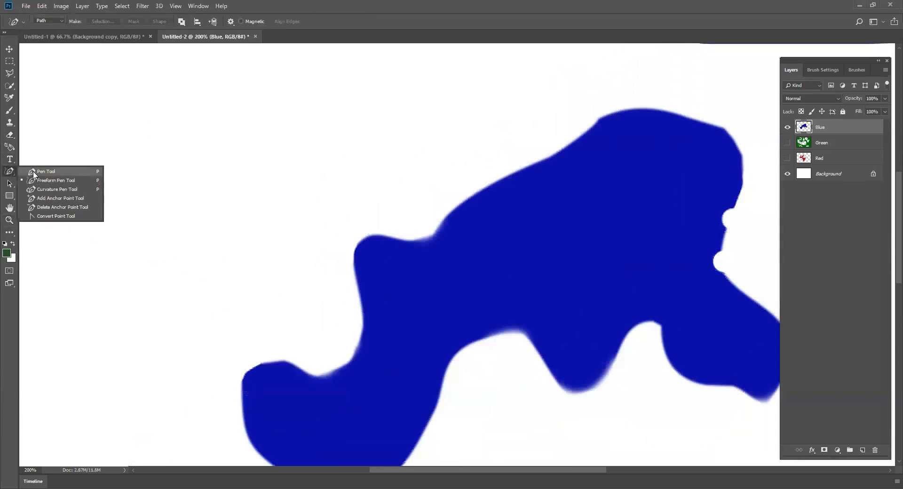
{"action": "left_click", "coordinate": [440, 290]}
{"action": "left_click", "coordinate": [633, 249]}
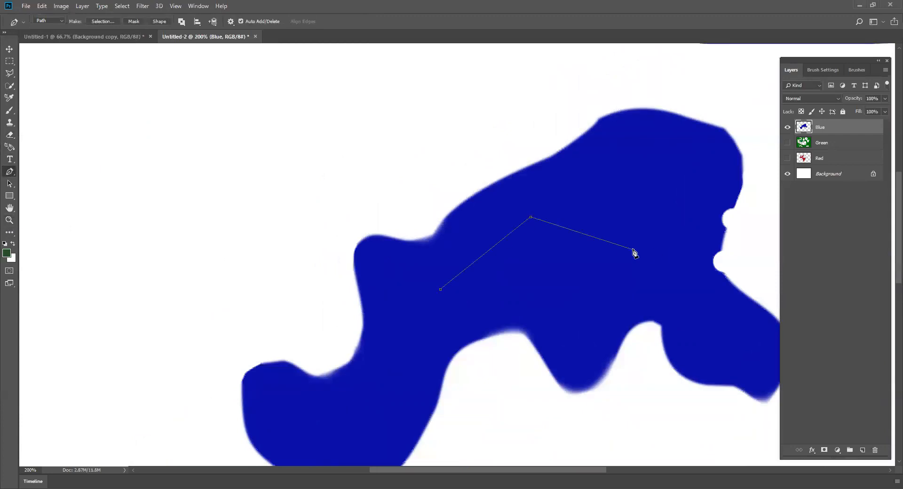
{"action": "left_click", "coordinate": [605, 337]}
{"action": "left_click", "coordinate": [469, 319]}
{"action": "left_click", "coordinate": [9, 220]}
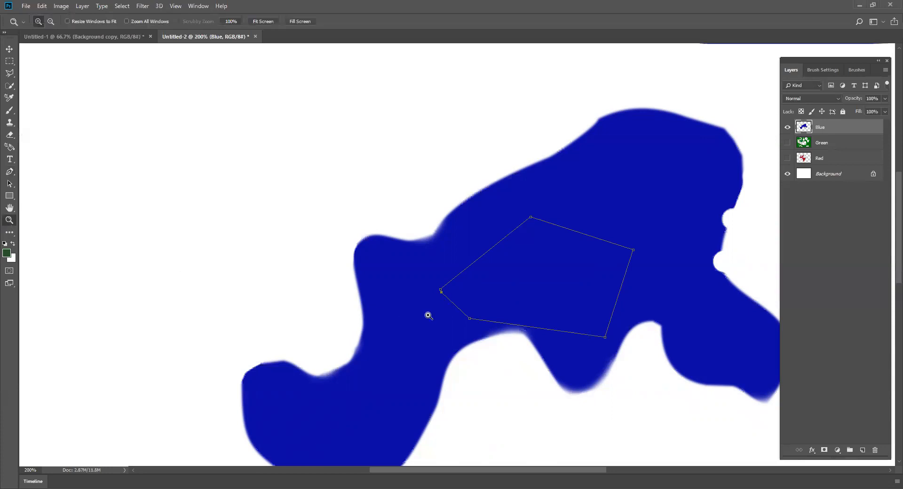
- Close the polygonal path inside the blue shape by joining its last anchor point to the starting point
{"action": "left_click", "coordinate": [448, 294]}
{"action": "left_click", "coordinate": [448, 294]}
{"action": "left_click", "coordinate": [449, 295]}
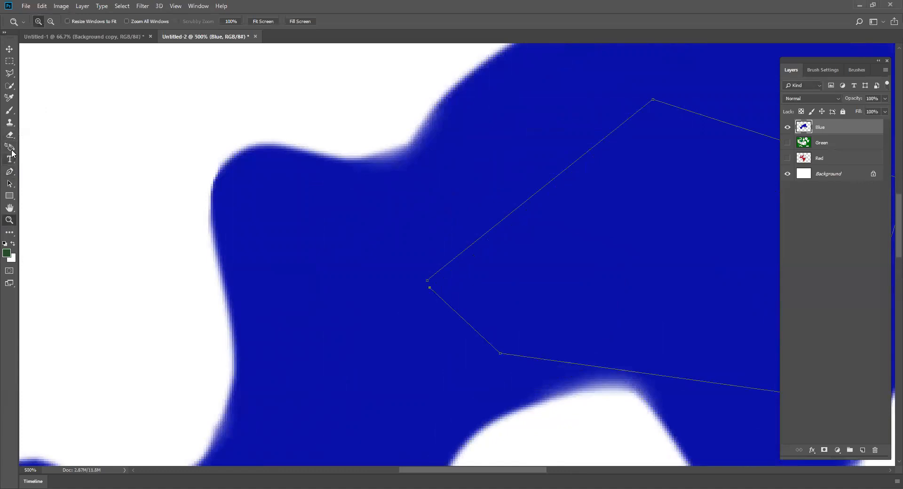
{"action": "left_click", "coordinate": [10, 173]}
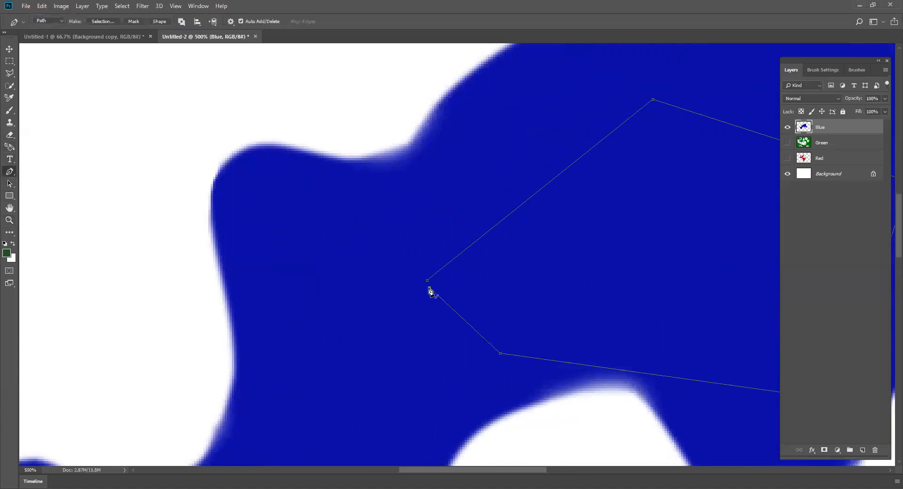
{"action": "left_click", "coordinate": [428, 284]}
- Turn the closed polygonal path into a new anti-aliased selection with a feather radius of 1 pixel
{"action": "right_click", "coordinate": [435, 281]}
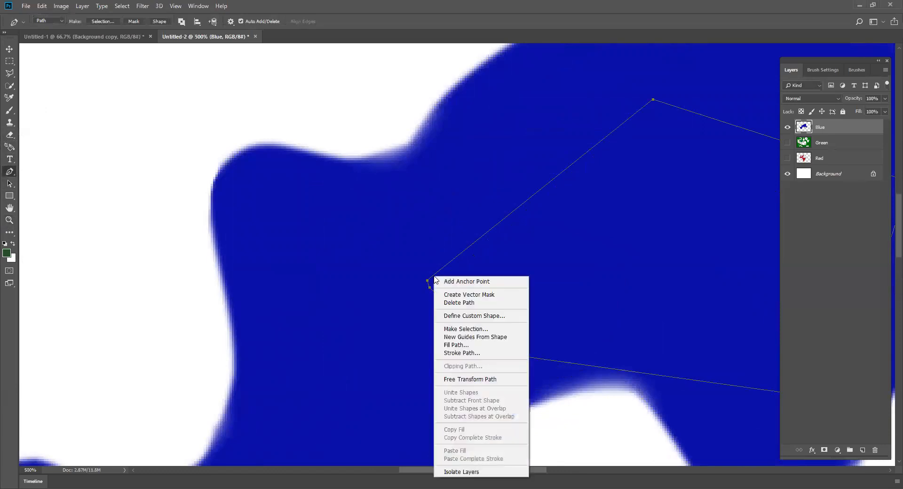
{"action": "left_click", "coordinate": [467, 329]}
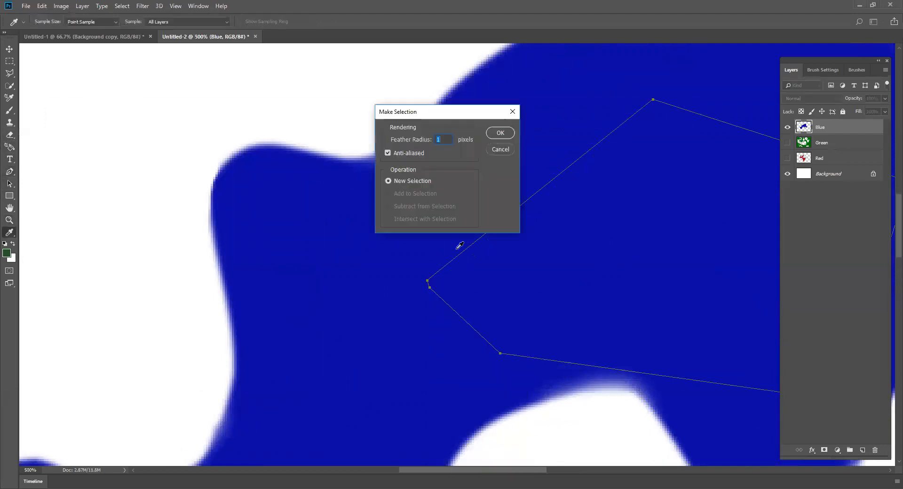
{"action": "left_click", "coordinate": [499, 133]}
- Delete the selected polygonal area from the Blue layer and clear the selection
{"action": "left_click", "coordinate": [9, 220]}
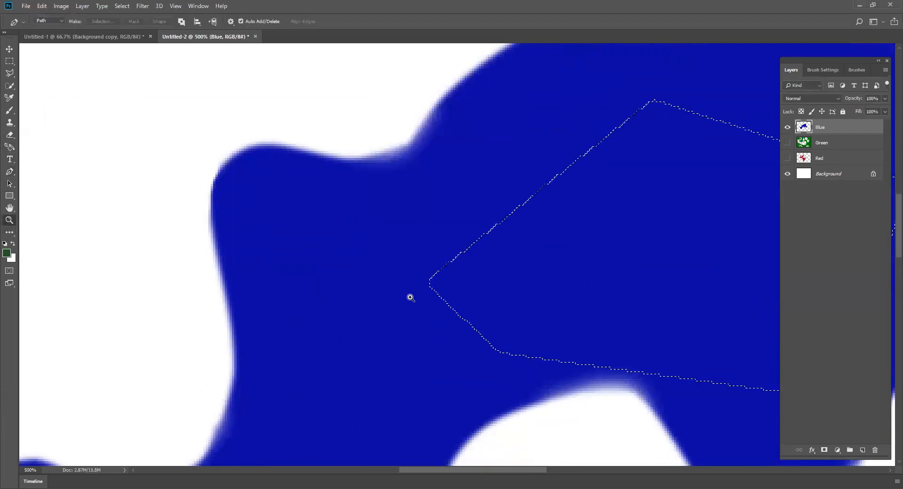
{"action": "left_click", "coordinate": [538, 309], "text": "alt"}
{"action": "left_click", "coordinate": [538, 309], "text": "alt"}
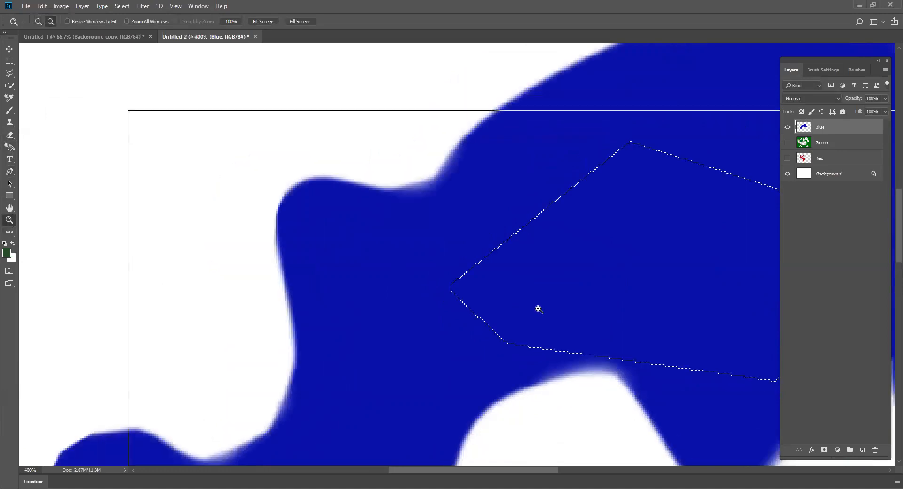
{"action": "left_click", "coordinate": [538, 309], "text": "alt"}
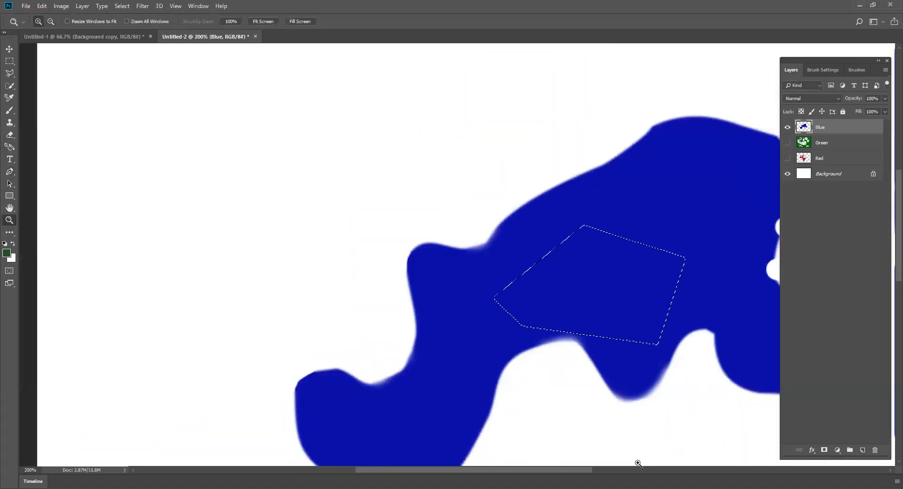
{"action": "key", "text": "Delete"}
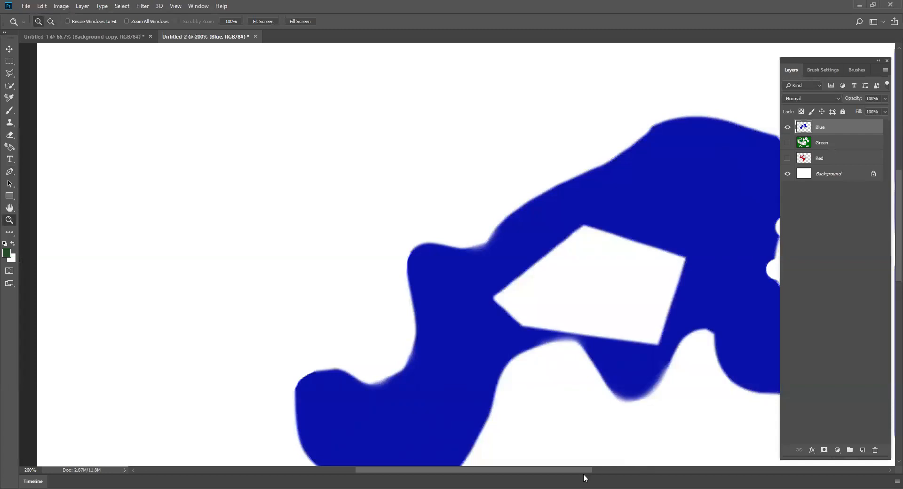
{"action": "left_click_drag", "start_coordinate": [584, 470], "coordinate": [633, 470]}
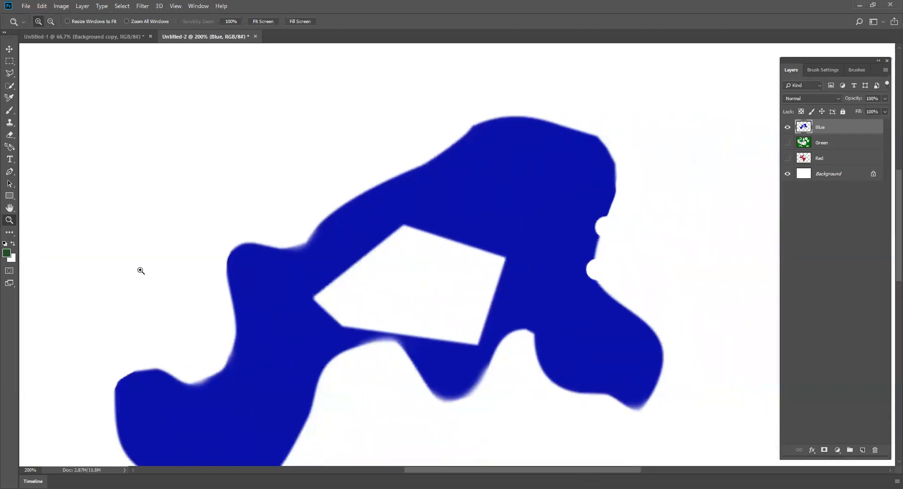